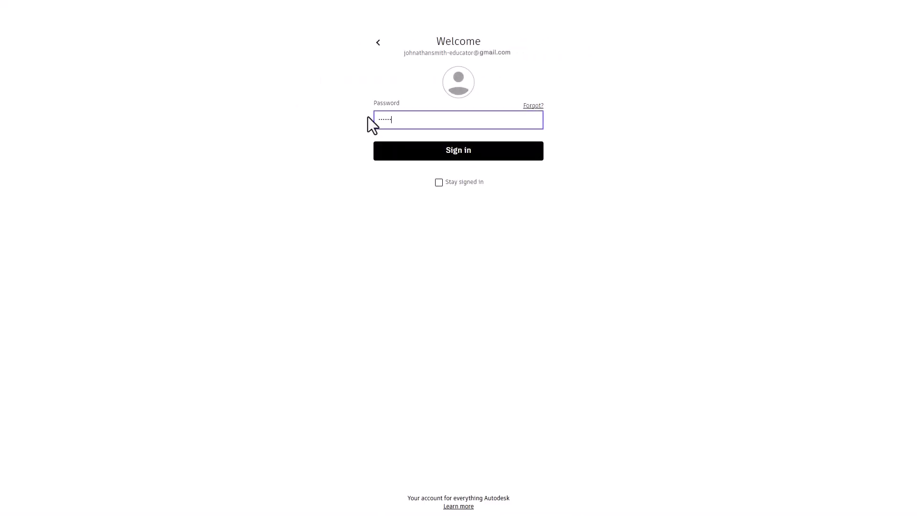
# Complete the Autodesk Account sign-in with the entered password.
pyautogui.click(383, 157)
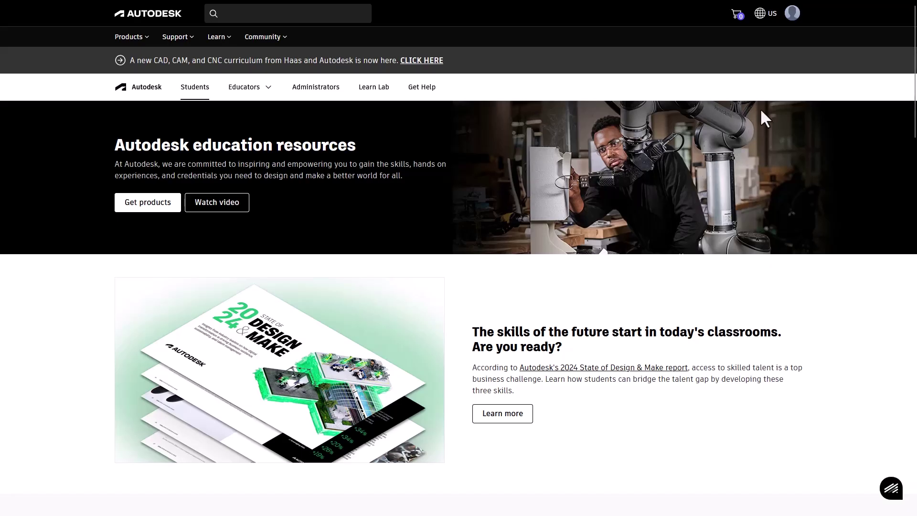
# Go from the profile menu to the Account dashboard, then to User Management by User.
pyautogui.click(793, 15)
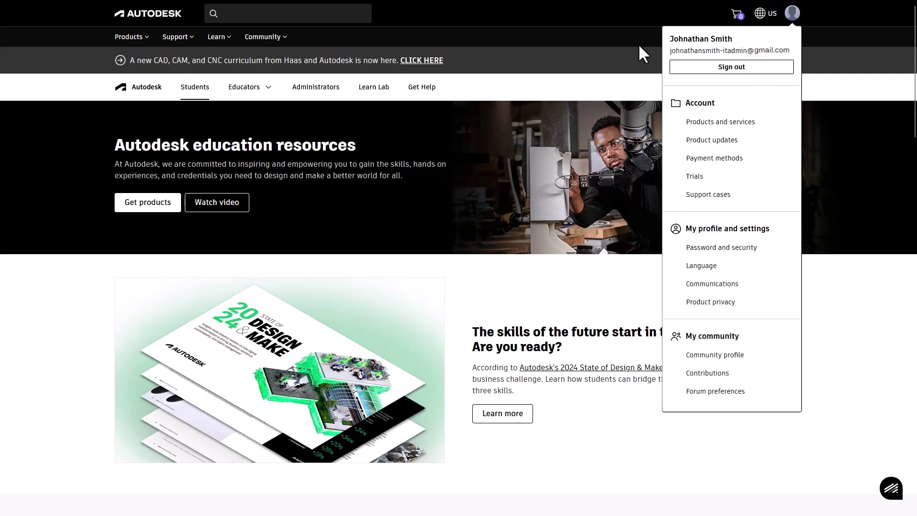
pyautogui.click(694, 105)
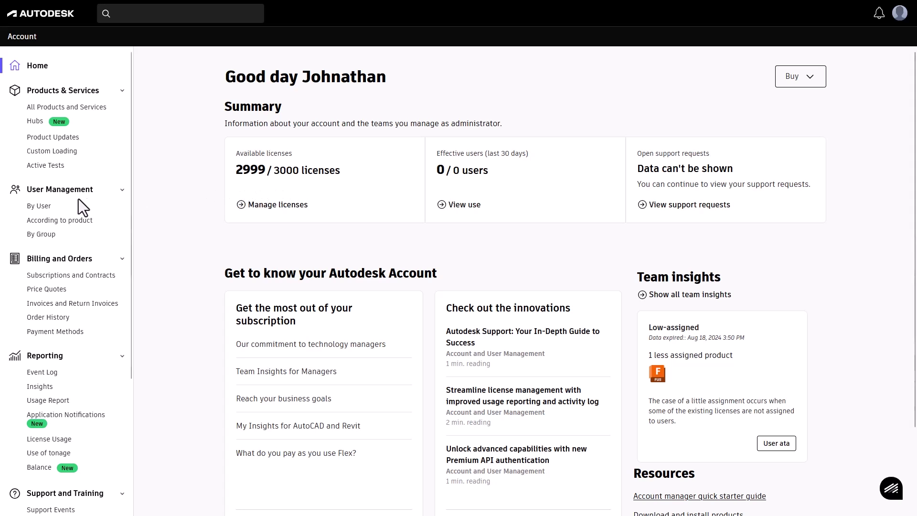
pyautogui.click(47, 208)
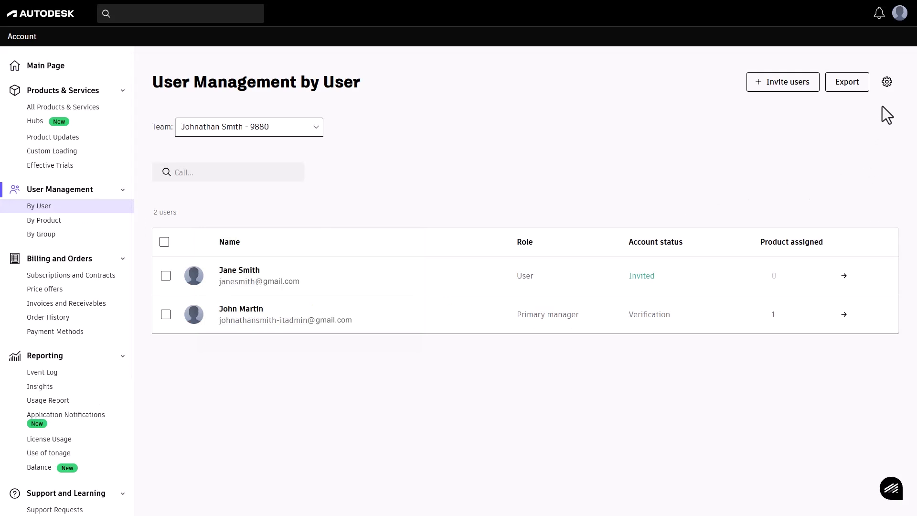
# Open the team settings and the View SSO installation guide in a new tab.
pyautogui.click(887, 82)
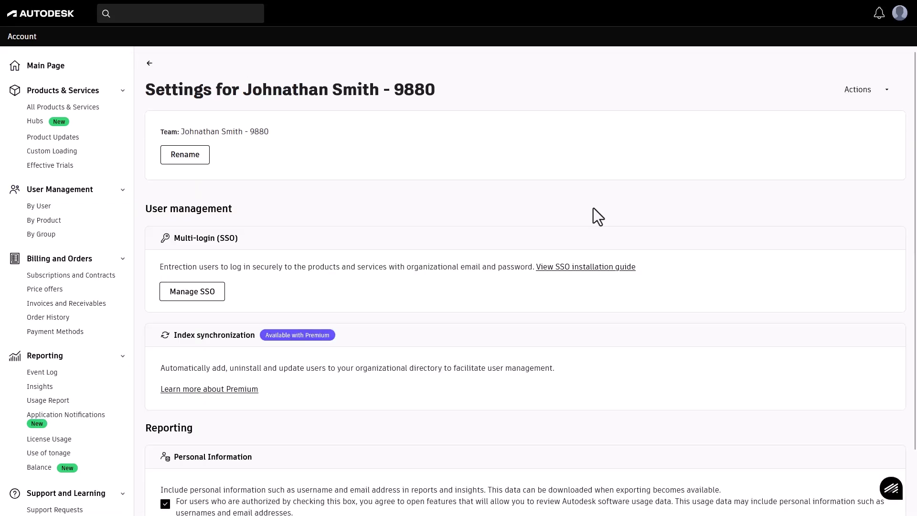
pyautogui.click(594, 272)
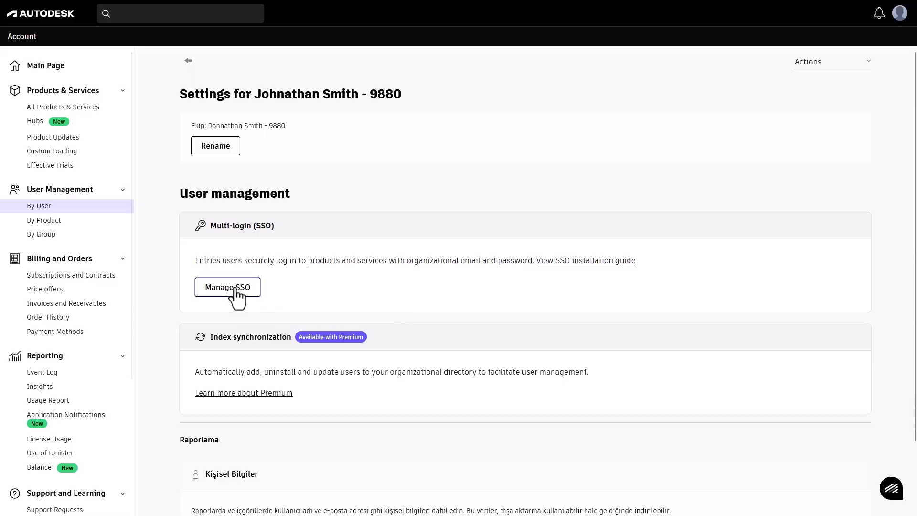
# Open Manage SSO and preview the Add domain and verify form, then close it.
pyautogui.click(228, 287)
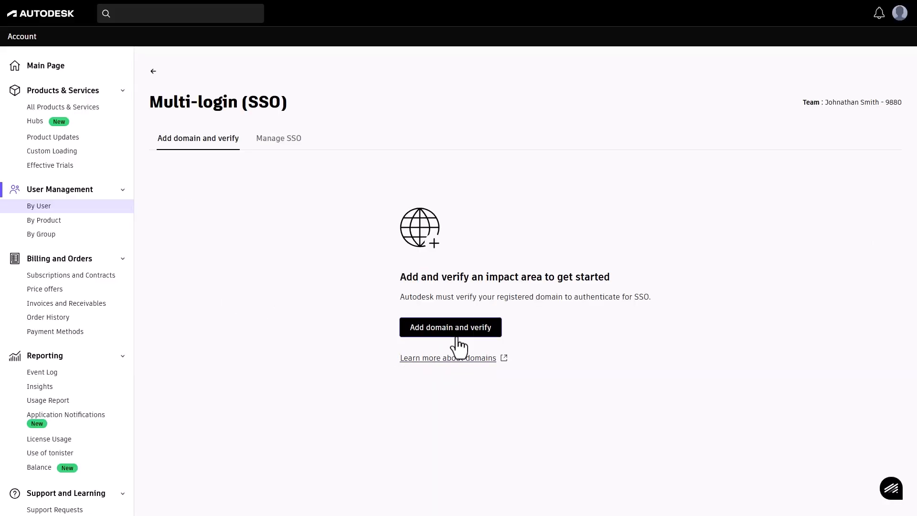
pyautogui.click(433, 335)
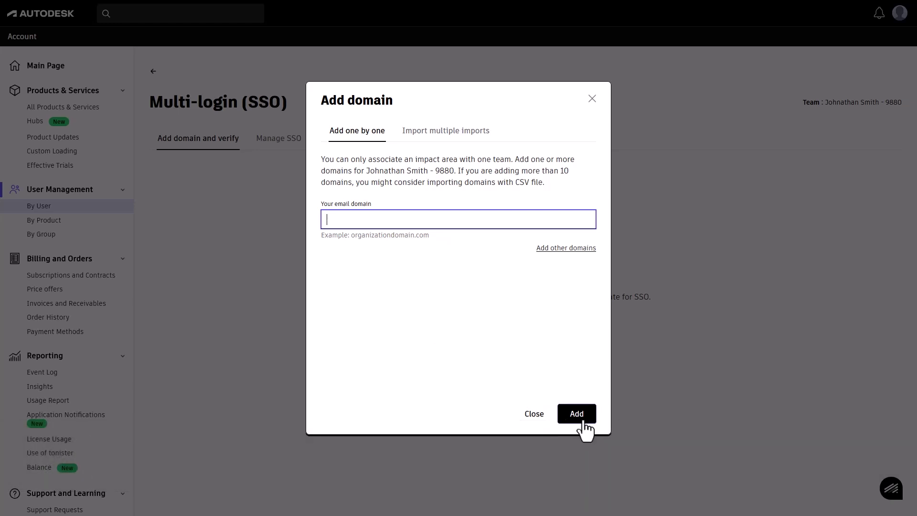
pyautogui.click(577, 419)
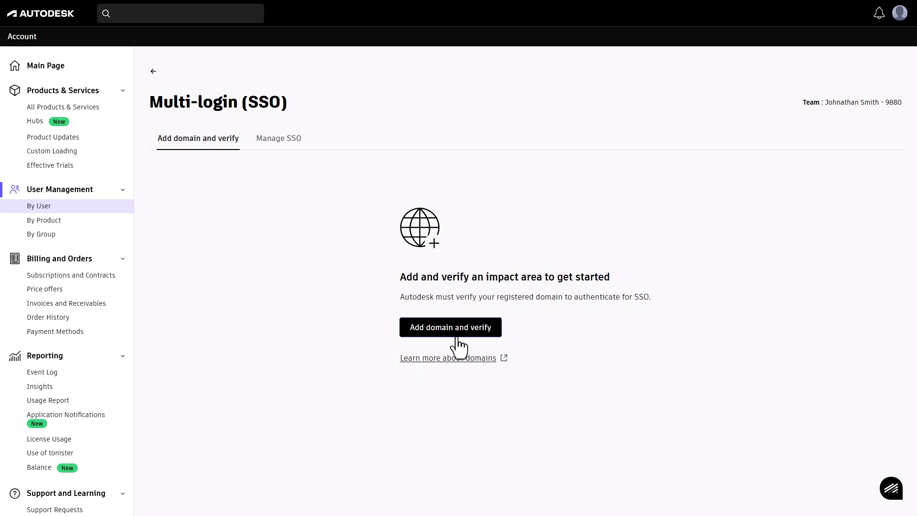
# Open the Learn more about domains help article.
pyautogui.click(458, 360)
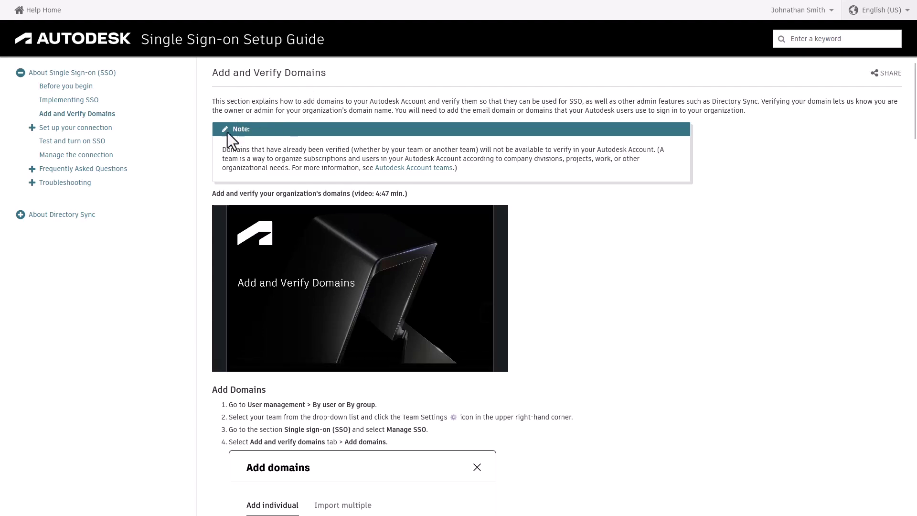
pyautogui.scroll(-3, 655, 464)
pyautogui.scroll(-2, 655, 464)
pyautogui.scroll(-2, 655, 465)
pyautogui.scroll(-5, 656, 464)
pyautogui.scroll(-4, 656, 465)
pyautogui.scroll(-3, 655, 465)
pyautogui.scroll(-2, 655, 465)
pyautogui.scroll(-4, 655, 465)
pyautogui.scroll(-3, 655, 467)
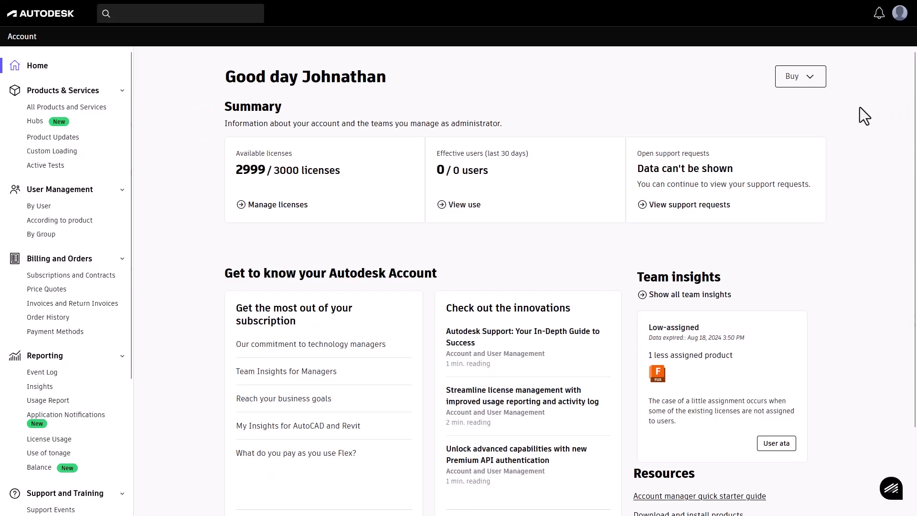